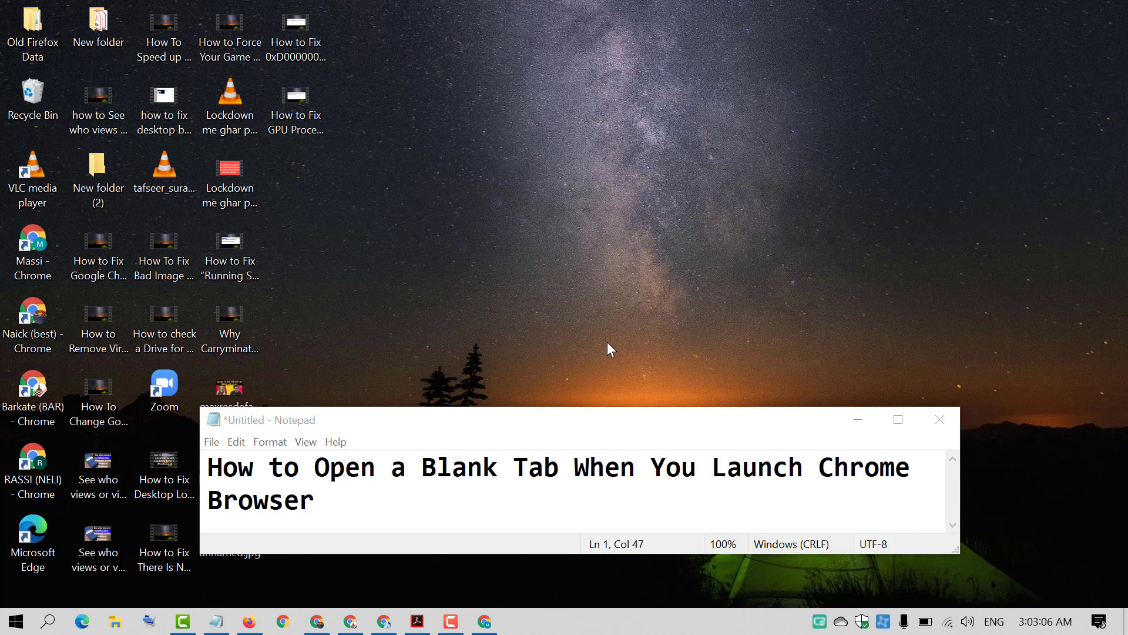
Step: Bring Chrome to the front and open its Settings page from the three-dot menu
left_click(485, 623)
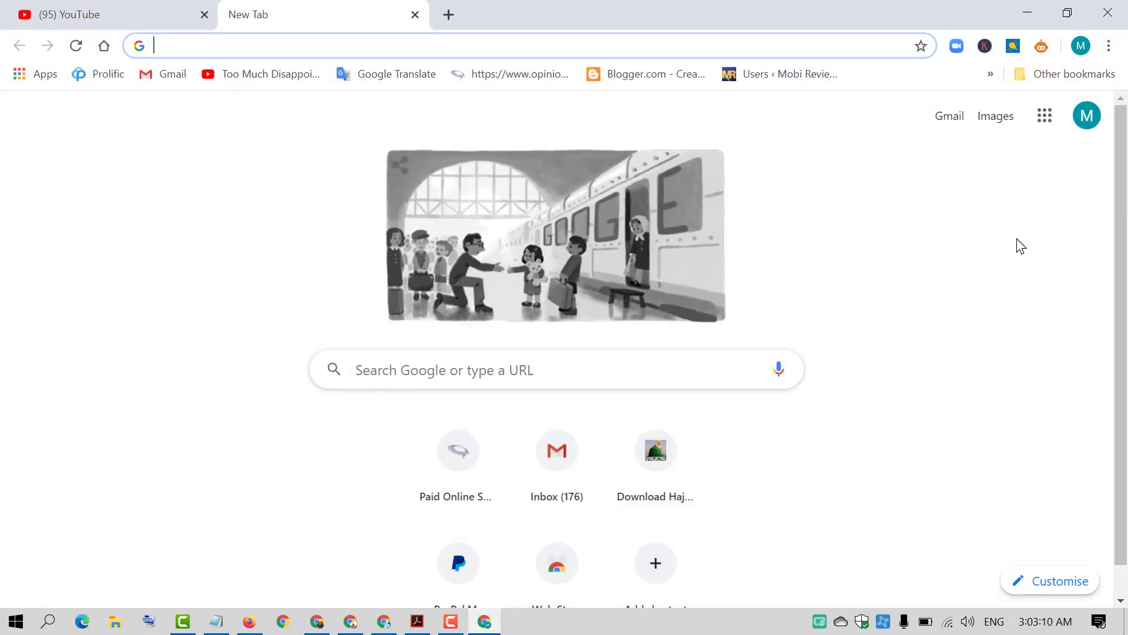
left_click(1110, 48)
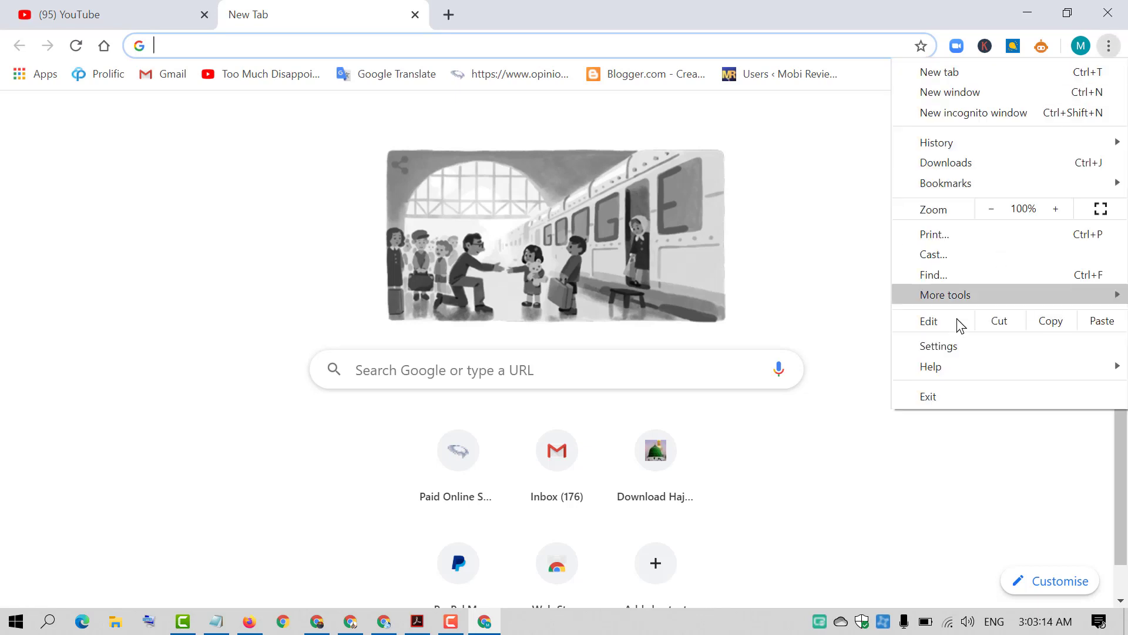
left_click(949, 349)
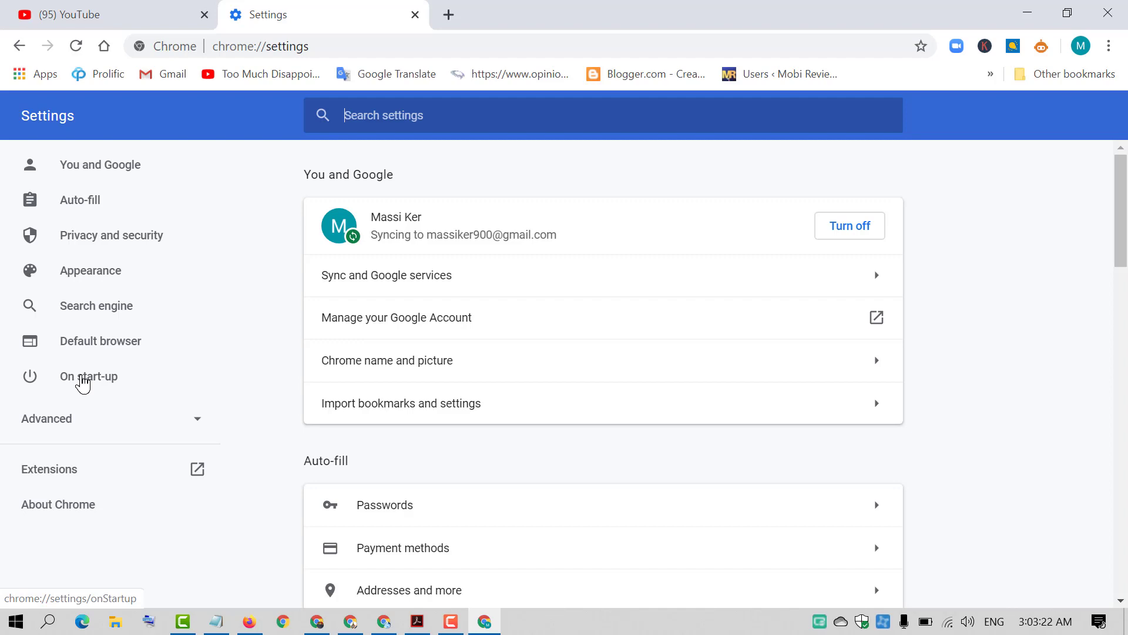
Step: Go to the On start-up settings and choose 'Open the New Tab page'
left_click(90, 383)
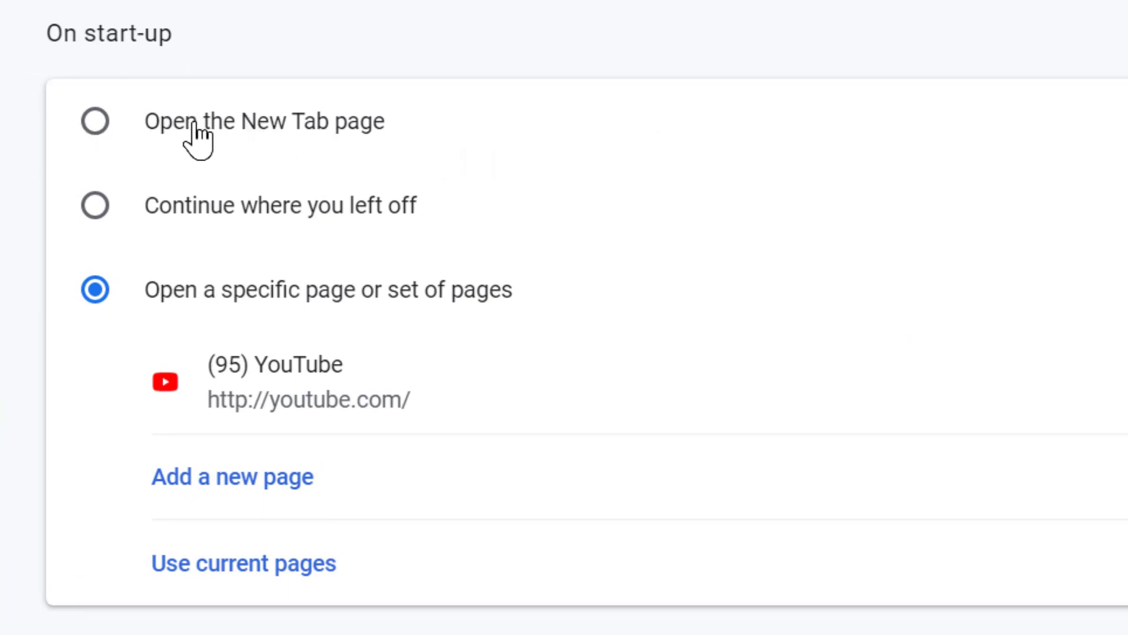
left_click(244, 144)
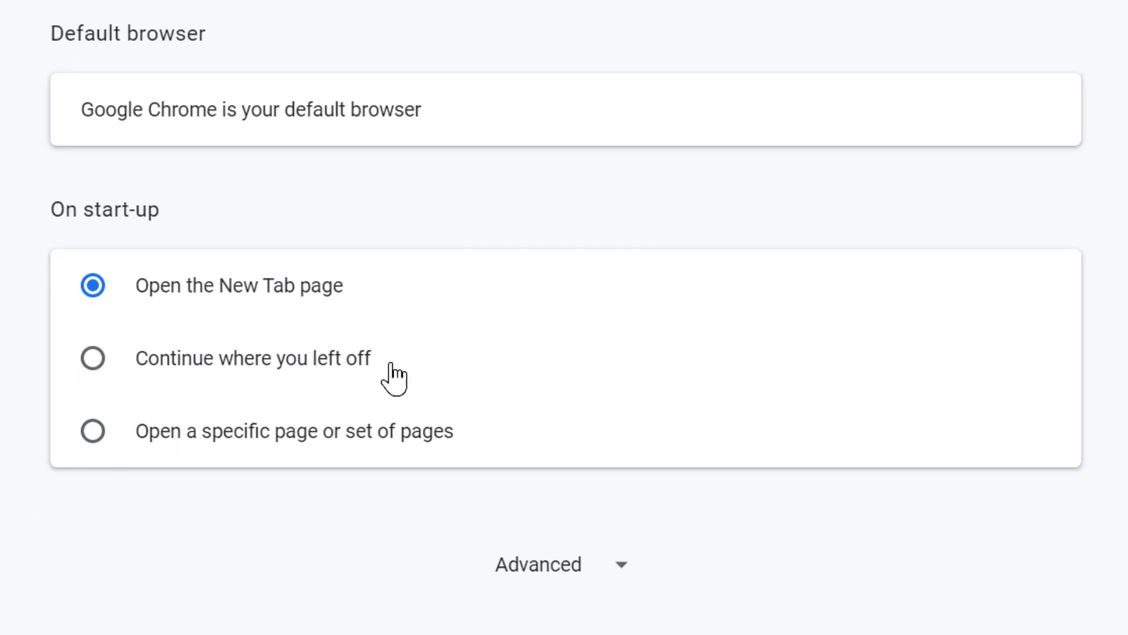
Step: Try the 'Continue where you left off' start-up option and cancel the Add a new page dialog
left_click(95, 363)
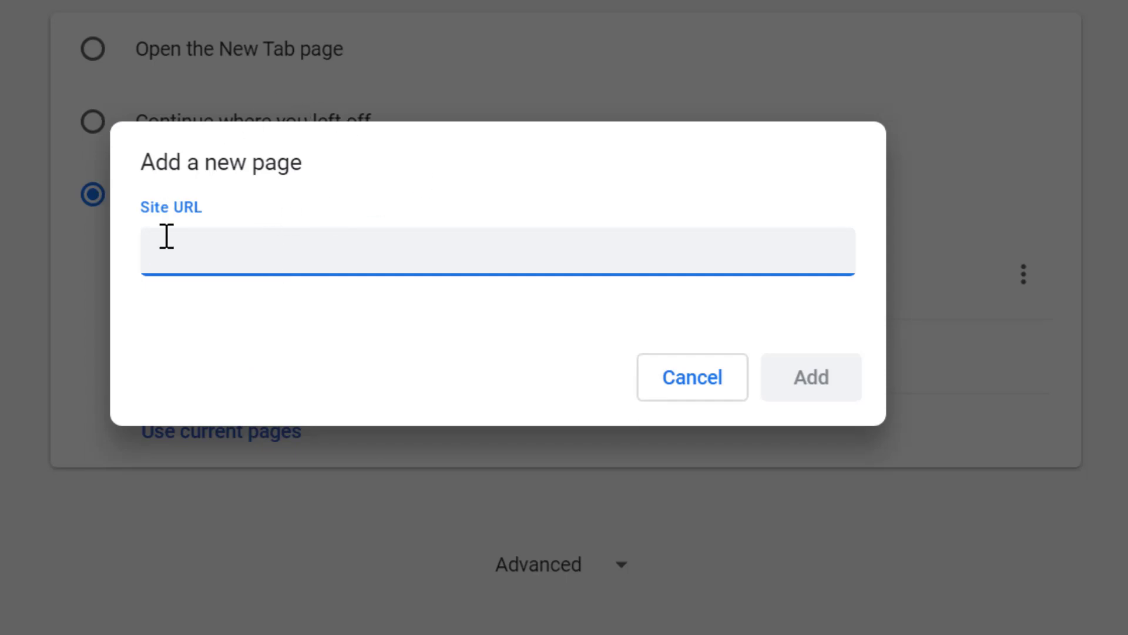
left_click(679, 379)
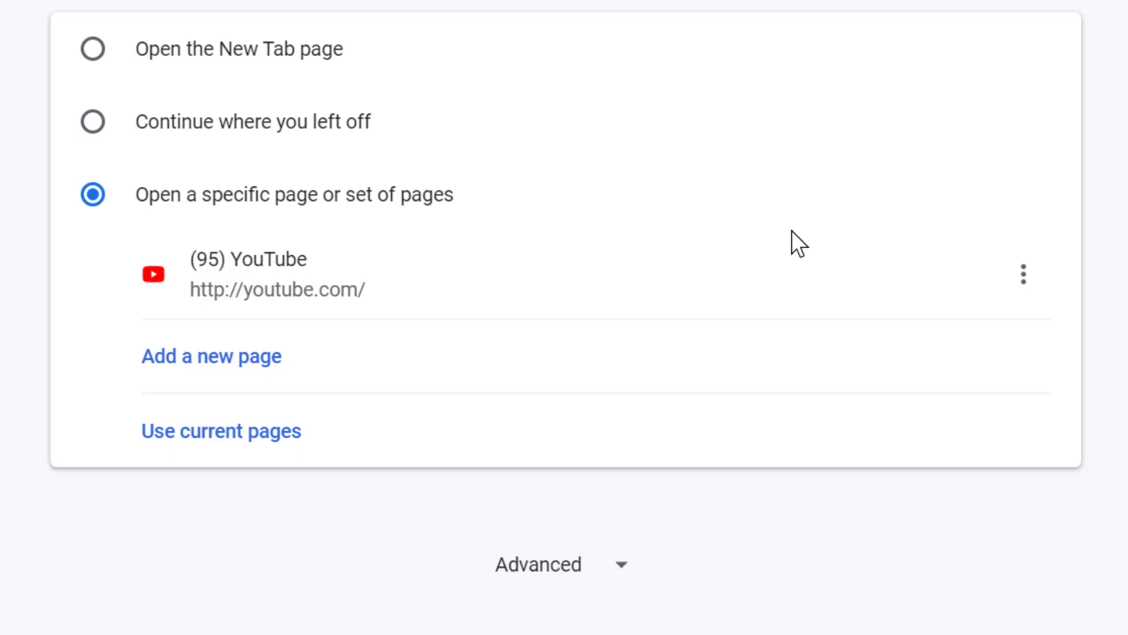
scroll(48, 429, "up", 2)
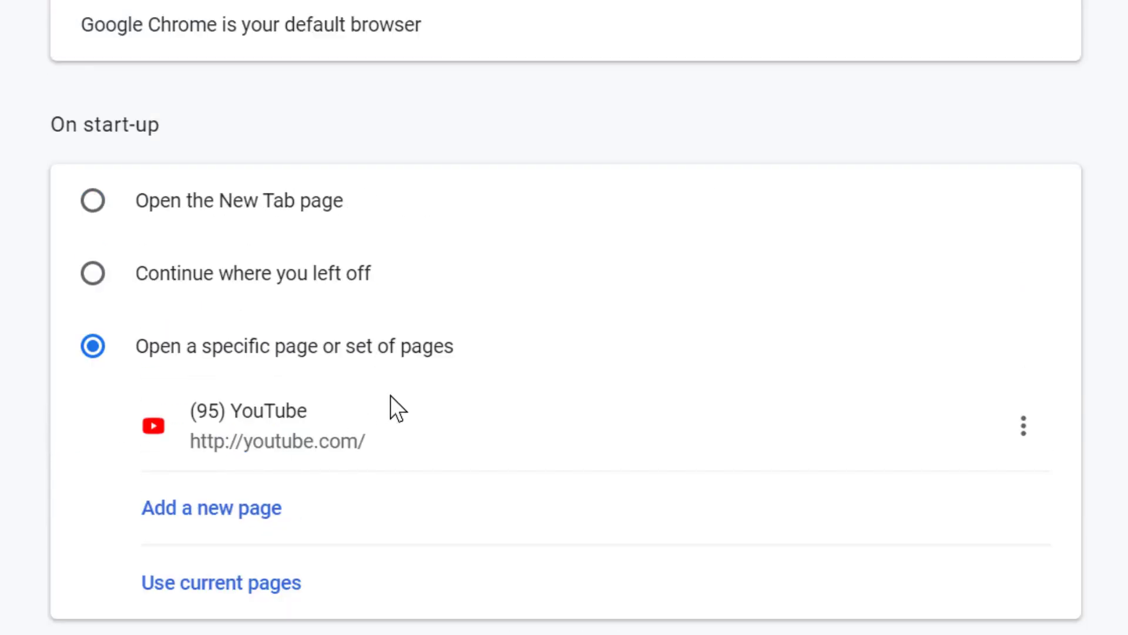
Step: Choose 'Open the New Tab page' for start-up, briefly show Notepad, then minimise Chrome
left_click(191, 218)
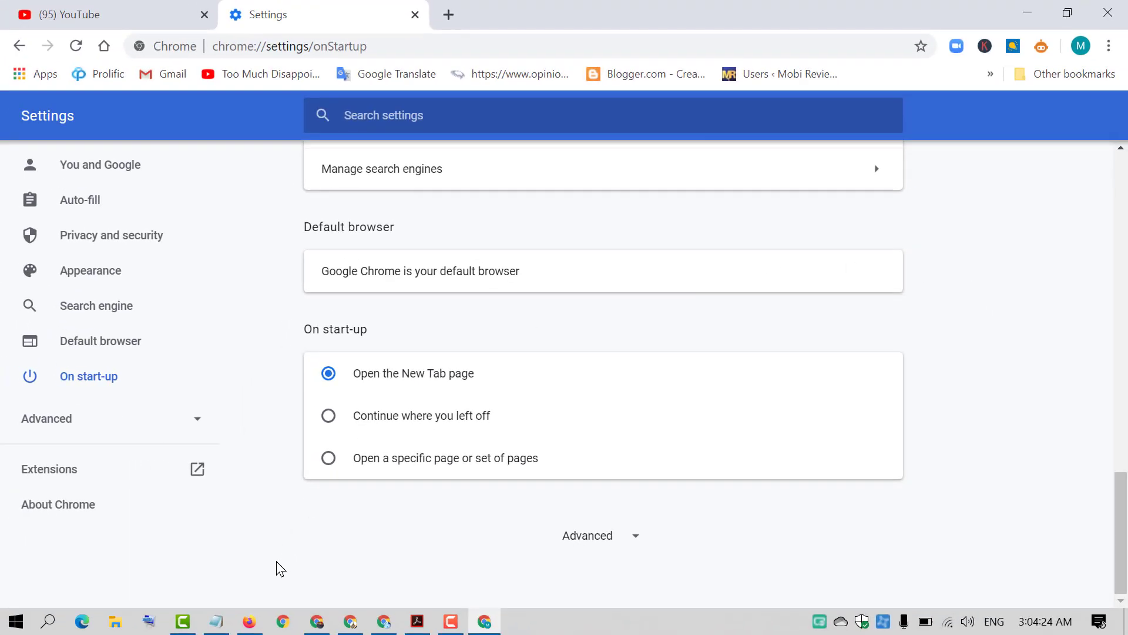
left_click(217, 622)
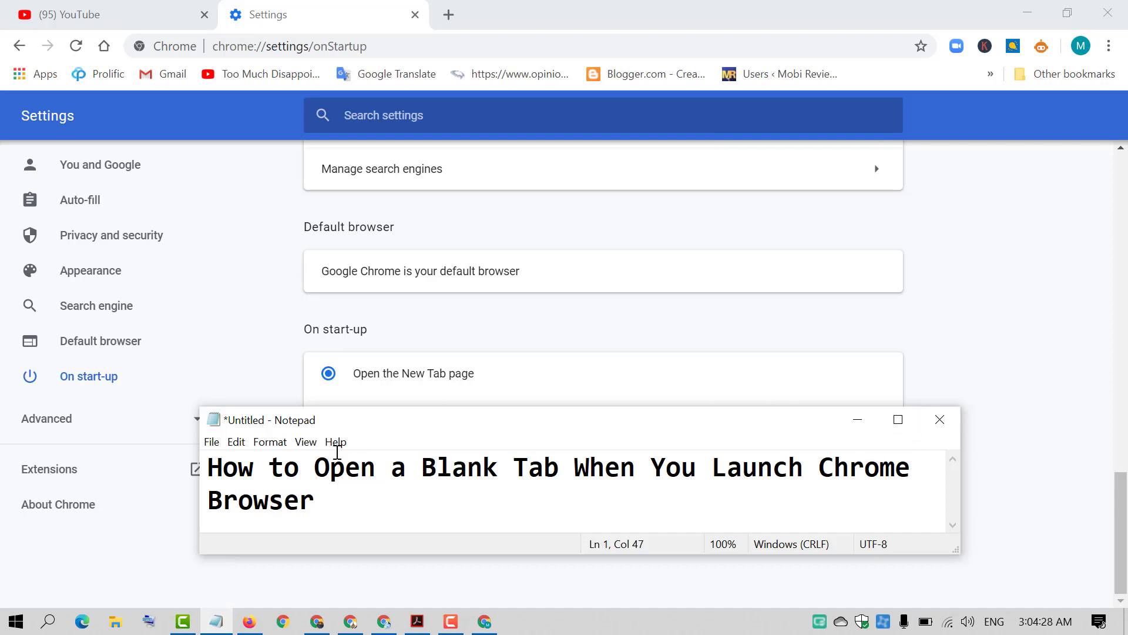
left_click(1030, 18)
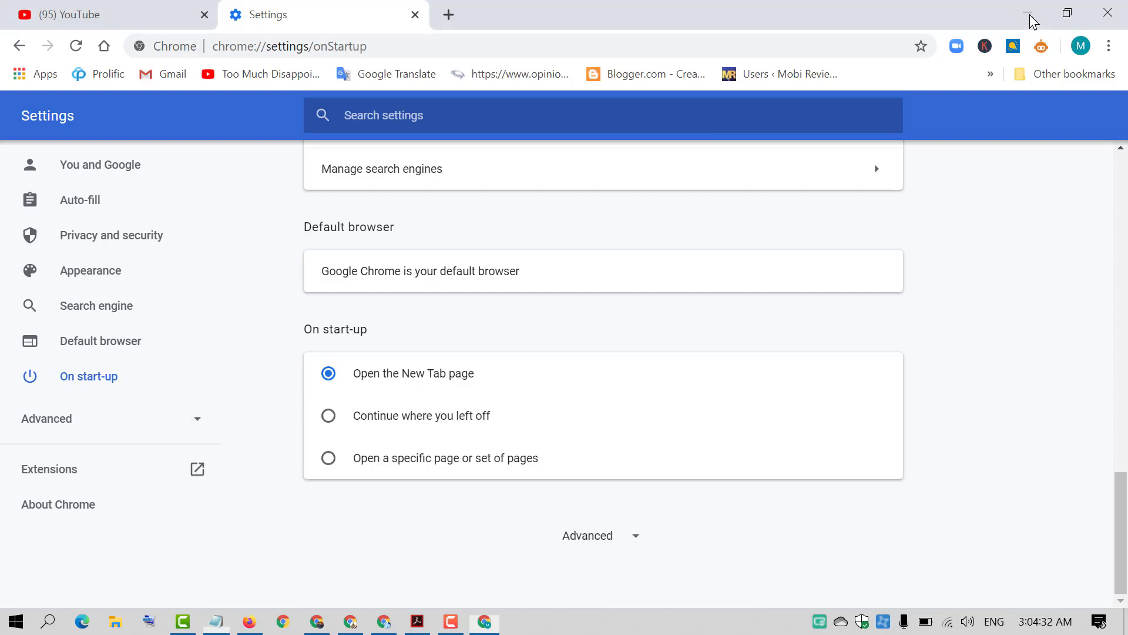